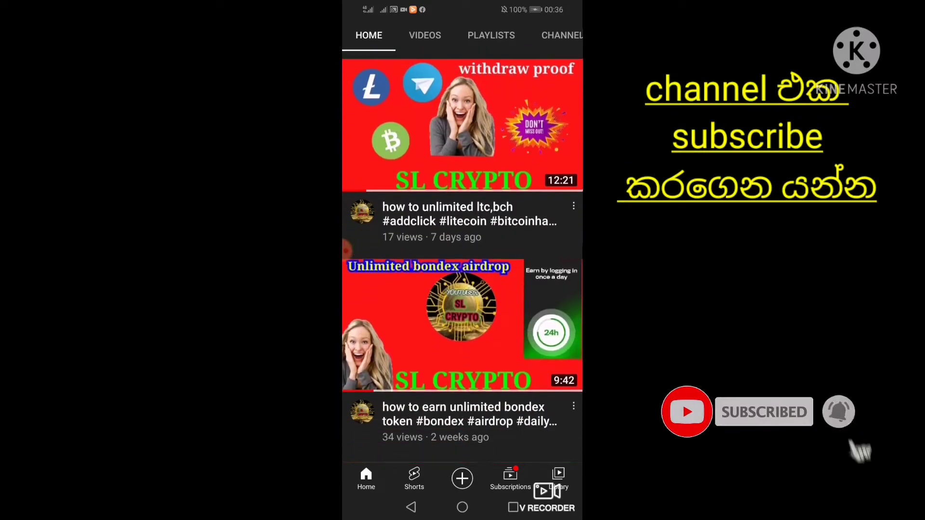
scroll(463, 257, down, 5)
scroll(463, 256, down, 3)
scroll(463, 257, down, 2)
scroll(463, 256, up, 3)
scroll(463, 275, down, 5)
scroll(463, 275, up, 5)
scroll(463, 274, up, 10)
- Scroll through the SL Crypto channel's uploads on the VIDEOS tab
mouse_move(578, 226)
mouse_down()
mouse_move(479, 312)
mouse_move(403, 296)
mouse_move(492, 281)
mouse_move(422, 236)
mouse_move(520, 222)
mouse_move(485, 229)
mouse_move(500, 267)
mouse_move(461, 276)
mouse_move(484, 332)
mouse_move(471, 318)
mouse_move(429, 312)
mouse_move(499, 306)
mouse_move(427, 304)
mouse_move(462, 324)
mouse_move(456, 355)
mouse_move(430, 361)
mouse_up()
scroll(462, 289, down, 3)
scroll(462, 289, down, 2)
mouse_move(347, 362)
mouse_down()
mouse_move(419, 300)
mouse_move(489, 328)
mouse_move(447, 383)
mouse_move(434, 365)
mouse_move(494, 360)
mouse_move(505, 378)
mouse_move(523, 304)
mouse_move(570, 296)
mouse_up()
scroll(463, 256, down, 2)
scroll(463, 257, down, 2)
scroll(463, 257, down, 3)
scroll(463, 257, down, 5)
scroll(463, 256, down, 3)
scroll(463, 256, down, 1)
scroll(463, 257, down, 2)
scroll(463, 257, down, 2)
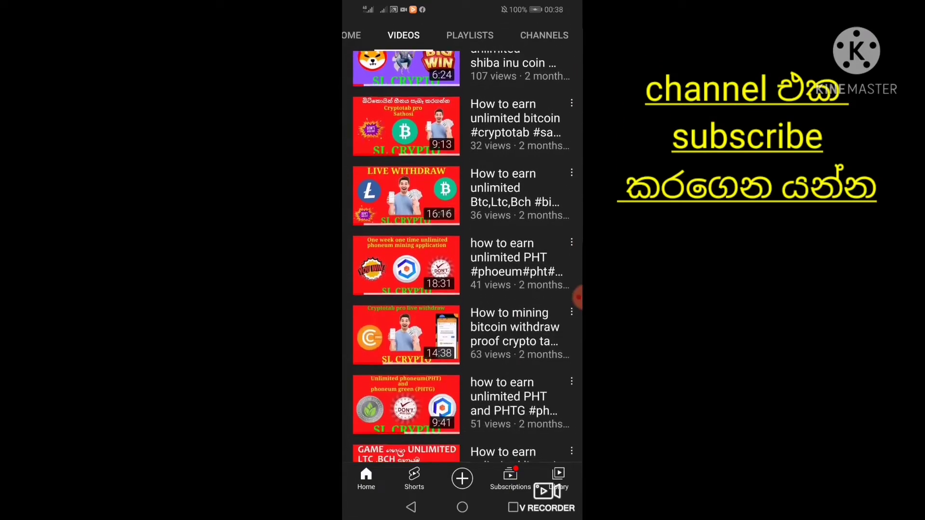
scroll(462, 257, down, 1)
scroll(463, 257, down, 2)
scroll(462, 257, down, 5)
scroll(463, 256, down, 2)
scroll(463, 275, up, 4)
scroll(463, 275, up, 5)
scroll(462, 274, up, 5)
scroll(462, 275, up, 3)
scroll(463, 253, down, 3)
scroll(463, 274, up, 3)
scroll(463, 274, up, 2)
scroll(463, 290, down, 3)
scroll(462, 290, down, 5)
scroll(462, 260, up, 15)
scroll(462, 260, down, 5)
scroll(463, 260, down, 5)
scroll(462, 261, down, 4)
scroll(462, 260, down, 4)
- Drag the Litecoin slider right until unused mining power reads 0
drag(514, 381, 547, 381)
scroll(462, 260, down, 2)
scroll(463, 261, down, 5)
- Save the power distribution and scroll back over the green mining cards
click(462, 286)
scroll(462, 275, up, 2)
scroll(462, 275, up, 5)
scroll(463, 275, up, 3)
drag(578, 232, 428, 324)
mouse_move(428, 324)
mouse_down()
mouse_move(429, 313)
mouse_move(570, 350)
mouse_up()
scroll(462, 289, up, 3)
scroll(463, 289, down, 10)
scroll(462, 289, down, 2)
scroll(462, 289, down, 2)
scroll(463, 260, down, 2)
scroll(463, 260, up, 3)
scroll(462, 261, down, 10)
scroll(462, 260, down, 3)
- Open and cancel the LTC and TRX withdrawal forms
click(481, 259)
click(386, 361)
click(482, 167)
click(386, 361)
- Open and cancel the DOGE and BNB (BEP 20) withdrawal forms, then view the Bonuses countdown
click(481, 353)
click(386, 369)
click(481, 445)
click(386, 360)
scroll(461, 289, up, 5)
scroll(462, 275, up, 5)
scroll(462, 275, up, 5)
scroll(462, 274, up, 3)
scroll(462, 275, up, 3)
scroll(462, 275, up, 2)
scroll(462, 275, up, 1)
scroll(462, 274, down, 5)
scroll(462, 275, down, 2)
scroll(462, 275, down, 2)
mouse_move(578, 240)
mouse_down()
mouse_move(561, 241)
mouse_move(516, 415)
mouse_move(497, 376)
mouse_move(526, 382)
mouse_move(512, 386)
mouse_move(522, 313)
mouse_move(499, 268)
mouse_move(522, 235)
mouse_move(547, 233)
mouse_move(508, 254)
mouse_move(518, 248)
mouse_move(539, 311)
mouse_move(470, 241)
mouse_move(463, 306)
mouse_move(516, 318)
mouse_move(545, 263)
mouse_move(508, 301)
mouse_move(542, 293)
mouse_move(477, 268)
mouse_move(532, 272)
mouse_move(571, 262)
mouse_up()
scroll(463, 290, down, 3)
scroll(462, 256, down, 3)
scroll(462, 257, down, 3)
scroll(463, 257, down, 5)
scroll(462, 257, down, 3)
scroll(462, 256, down, 10)
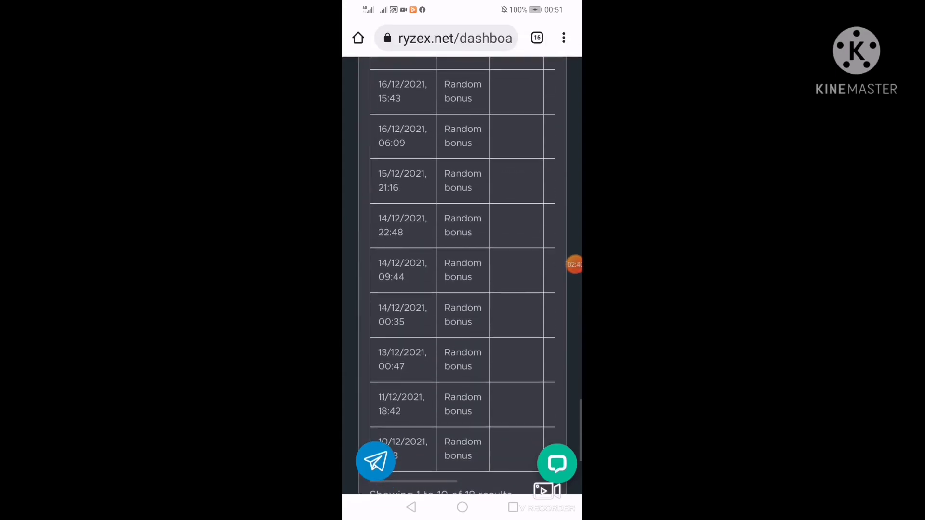
- Scroll through the video task rules and Random bonus table to the Affiliate statistics
mouse_move(574, 265)
mouse_down()
mouse_move(502, 138)
mouse_move(445, 380)
mouse_move(453, 169)
mouse_move(458, 330)
mouse_up()
scroll(462, 275, up, 4)
scroll(463, 311, right, 5)
scroll(462, 289, down, 5)
scroll(462, 217, right, 3)
scroll(463, 275, up, 2)
scroll(463, 274, up, 10)
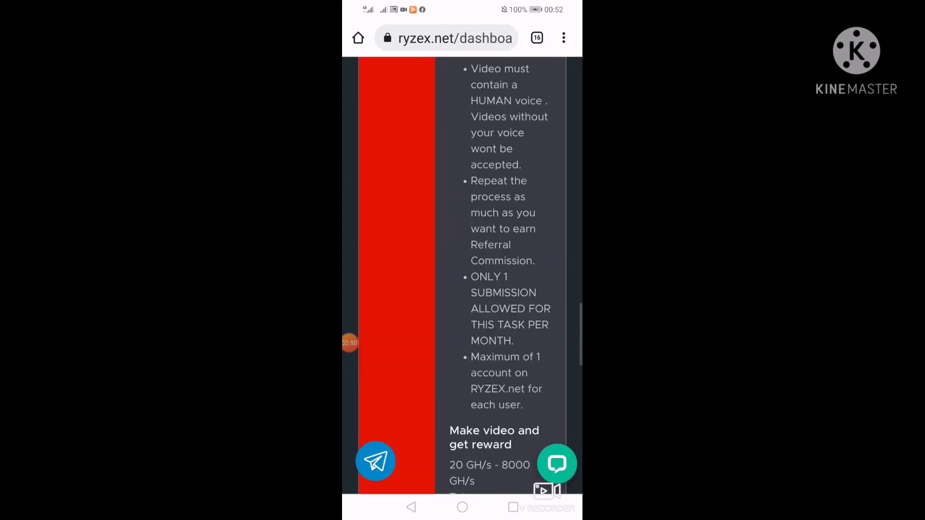
scroll(462, 274, up, 5)
scroll(463, 274, up, 5)
scroll(463, 274, up, 1)
scroll(463, 275, up, 2)
scroll(462, 275, up, 3)
mouse_move(345, 344)
mouse_down()
mouse_move(455, 265)
mouse_move(503, 307)
mouse_move(570, 294)
mouse_up()
scroll(463, 275, down, 5)
scroll(463, 275, down, 3)
mouse_move(569, 293)
mouse_down()
mouse_move(455, 326)
mouse_move(549, 253)
mouse_move(569, 220)
mouse_up()
scroll(463, 274, down, 5)
scroll(463, 274, down, 3)
scroll(462, 274, down, 5)
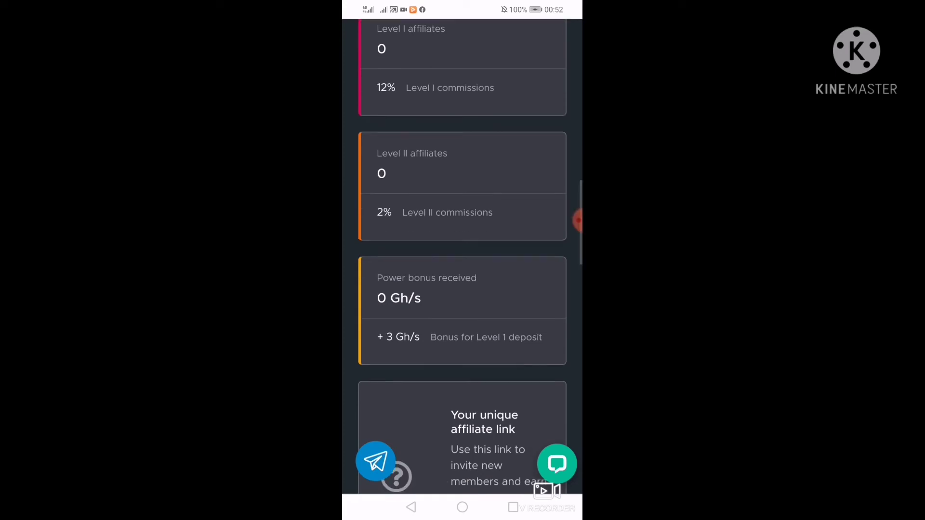
- Scroll past the affiliate link through the zero TRX, LTC, DOGE and BNB totals
mouse_move(578, 221)
mouse_down()
mouse_move(543, 300)
mouse_move(570, 209)
mouse_up()
scroll(462, 254, down, 4)
scroll(462, 254, down, 4)
scroll(463, 253, down, 4)
scroll(462, 256, down, 2)
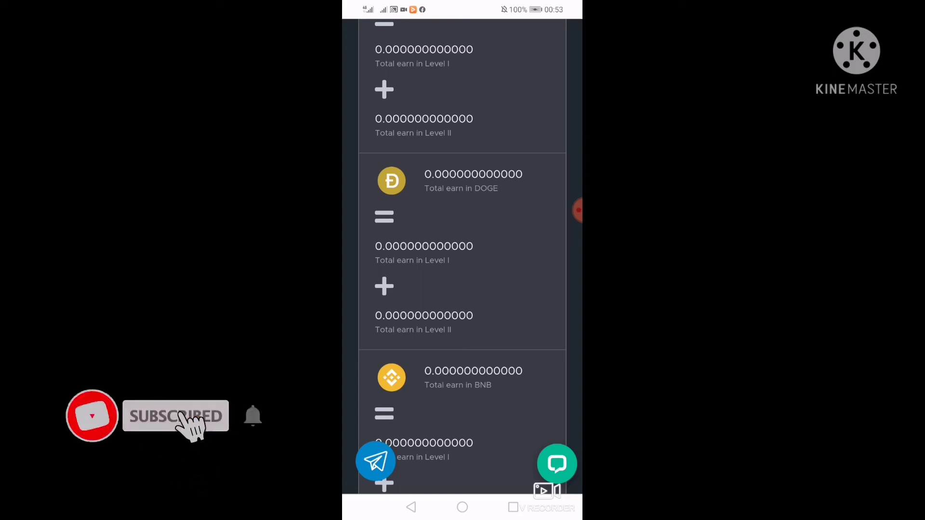